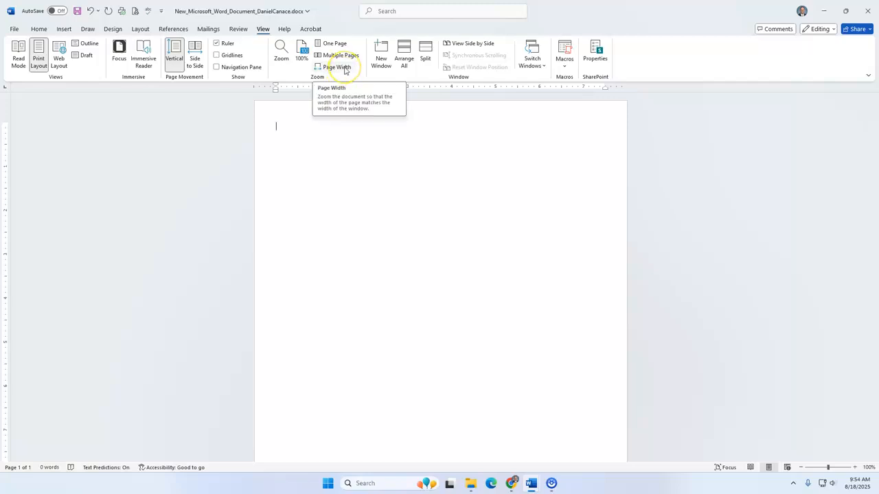
# - Zoom the document to page width and enter "House for Sale!" as the first line of the blank page
pyautogui.click(345, 70)
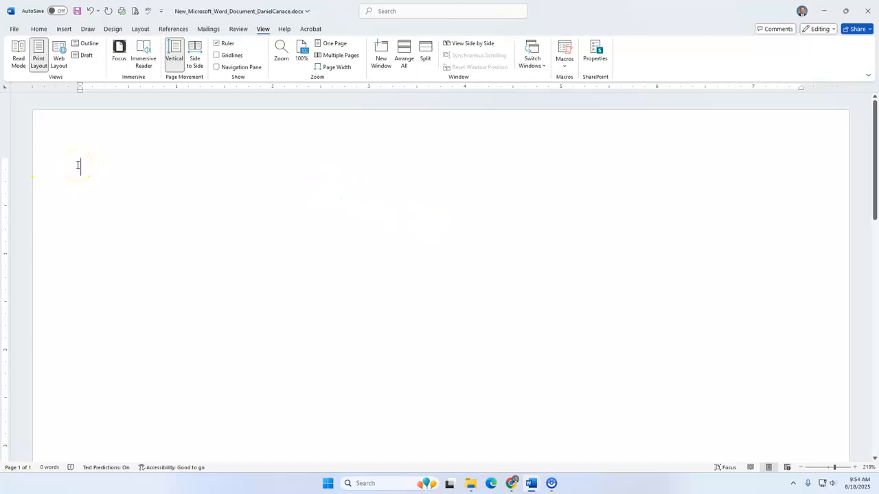
pyautogui.write('House for ')
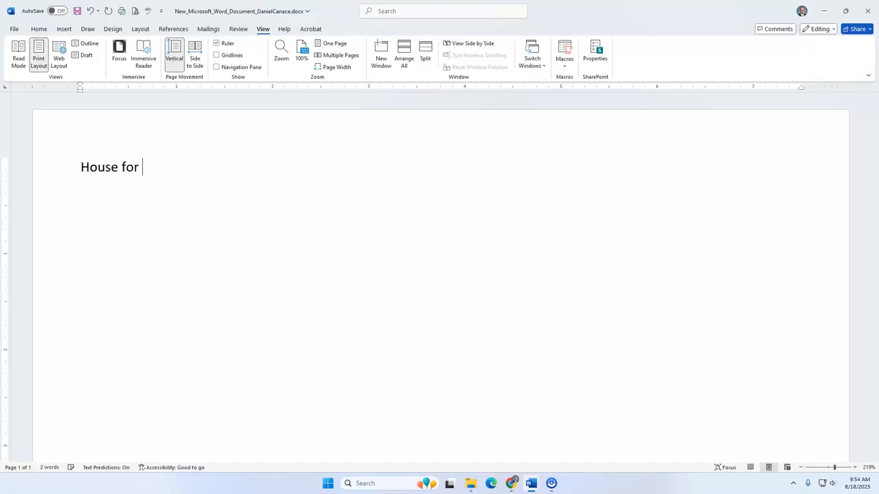
pyautogui.write('Sale!')
pyautogui.moveTo(149, 168); pyautogui.dragTo(144, 170)
pyautogui.click(279, 177)
# - Show the paragraph marks and start a new paragraph after the "House for Sale!" line
pyautogui.click(37, 30)
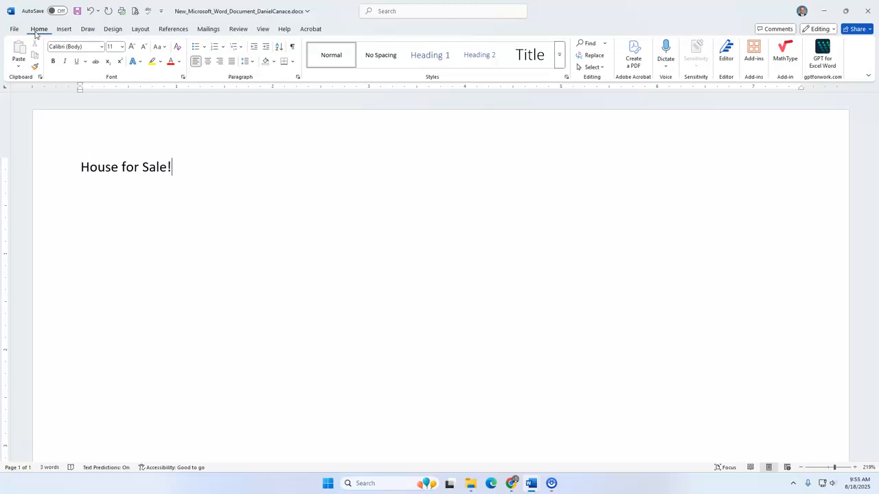
pyautogui.click(294, 47)
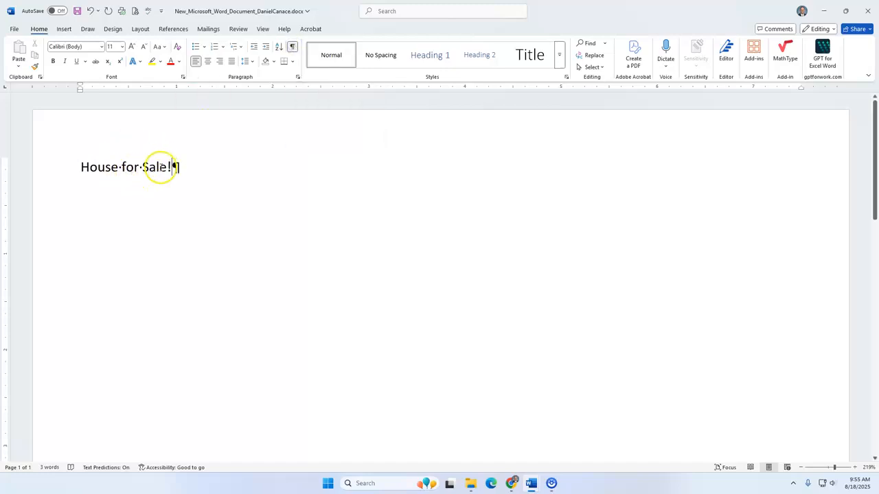
pyautogui.click(191, 168)
pyautogui.press('Return')
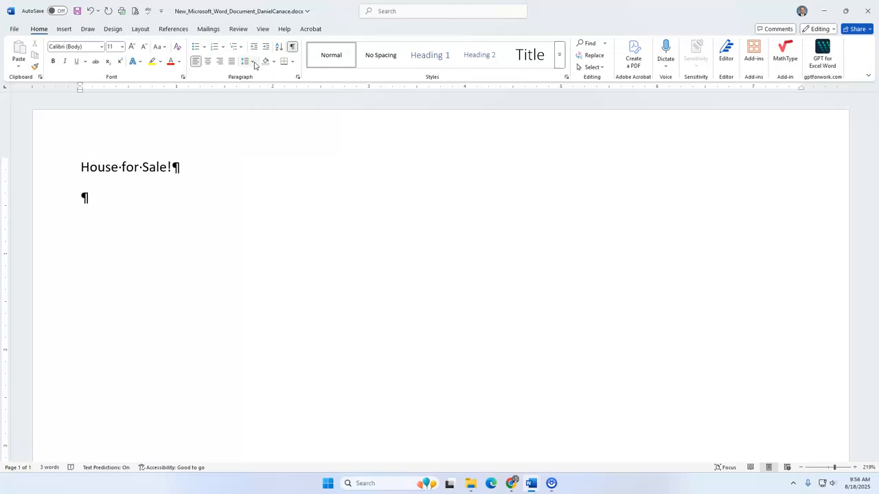
# - Switch to the finished real estate flyer document, examine its description wording, and return to the new document
pyautogui.click(533, 485)
pyautogui.click(524, 439)
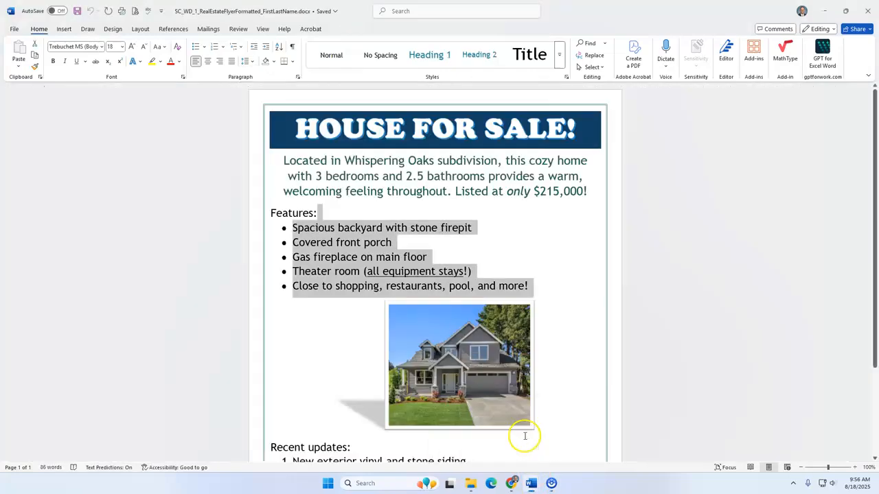
pyautogui.click(305, 173)
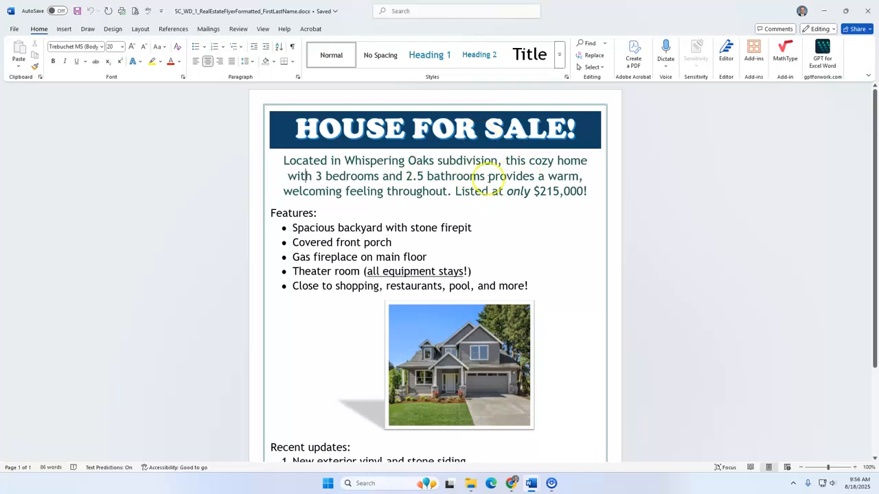
pyautogui.moveTo(551, 480)
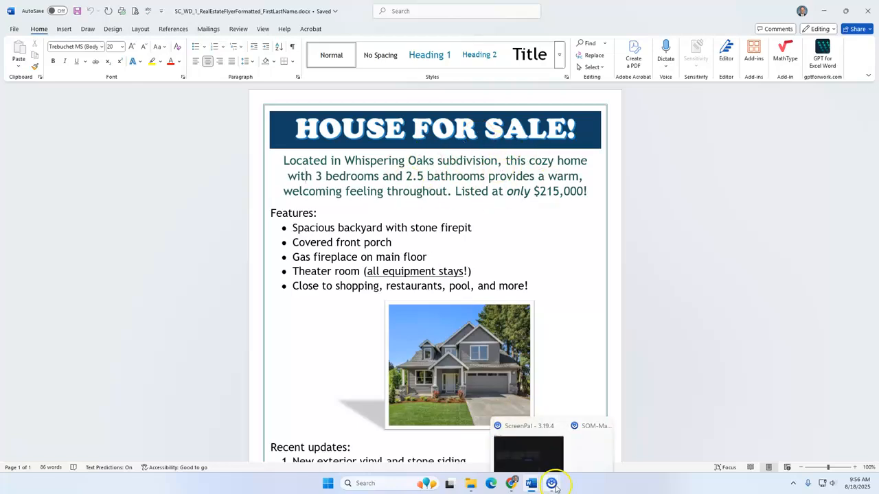
pyautogui.click(547, 454)
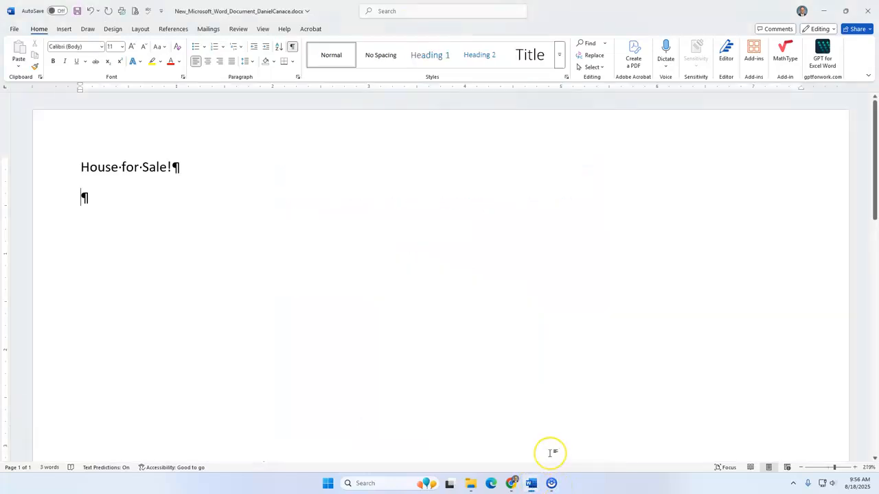
# - Enter "Located in Whispering Oak subdivision, this coze home with 3 bedrooms" in the paragraph below the title
pyautogui.write('Loca')
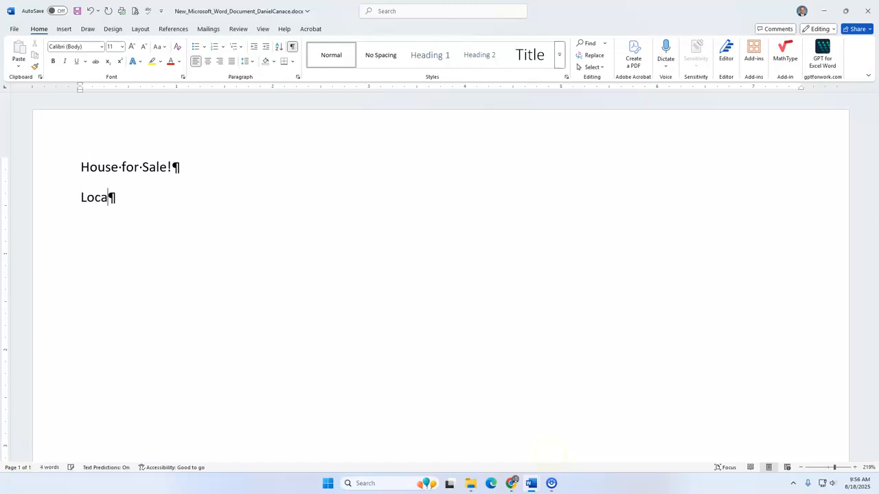
pyautogui.write('ted in Whispe')
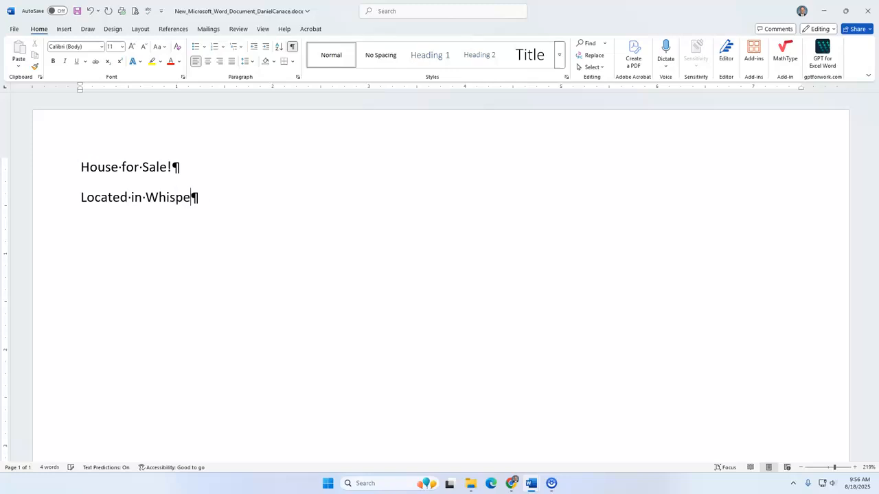
pyautogui.write('ring Oak sub')
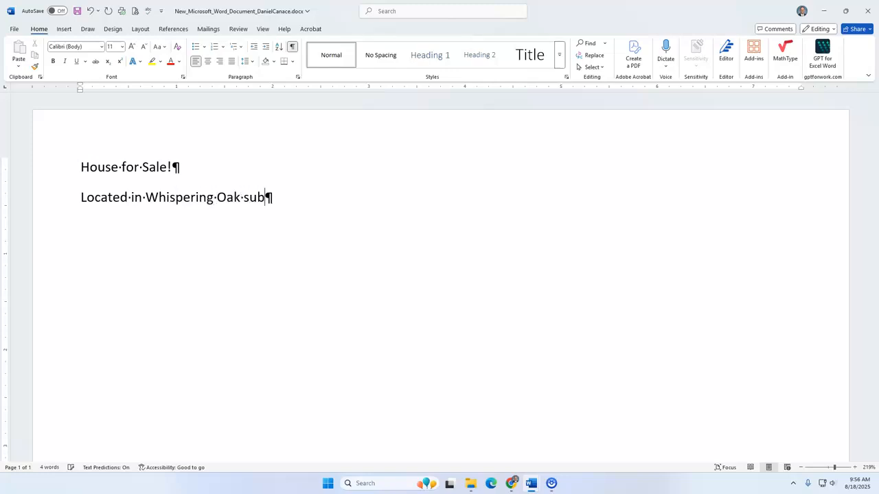
pyautogui.write('division, this coze home with 3')
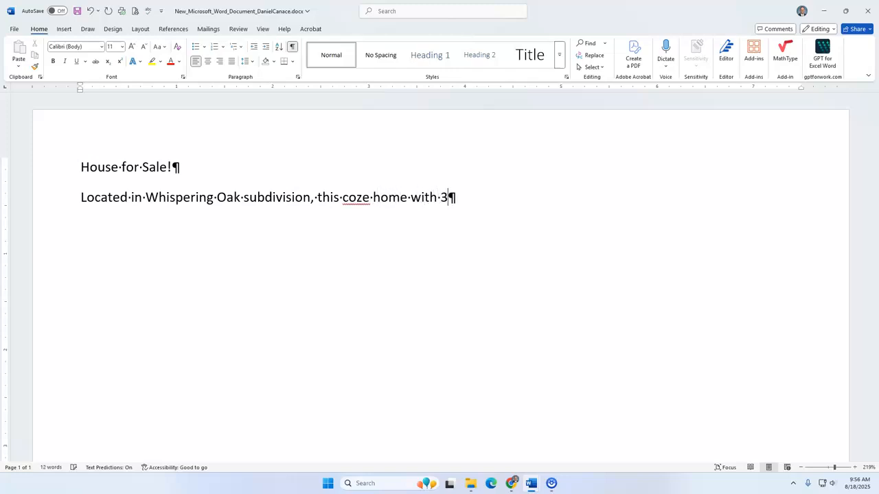
pyautogui.write(' bedroo')
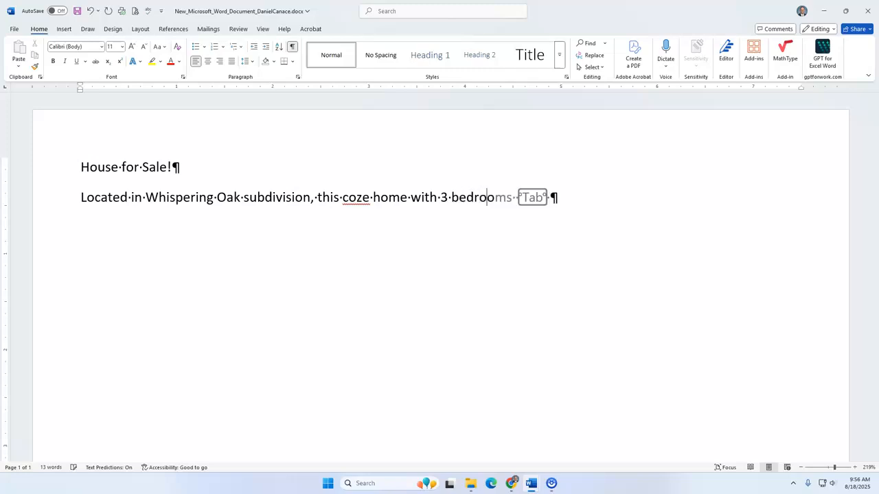
pyautogui.write('ms')
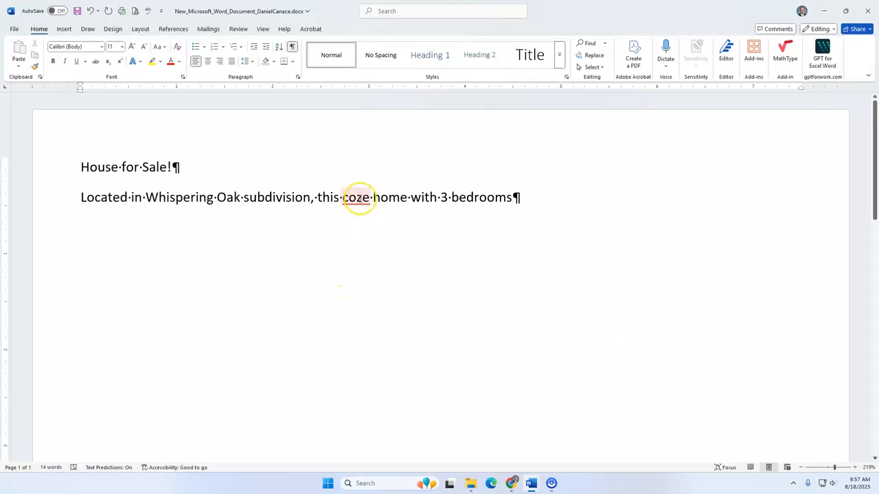
# - Correct the misspelled word "coze" to "cozy" using the spelling suggestion and hide the formatting marks
pyautogui.rightClick(360, 199)
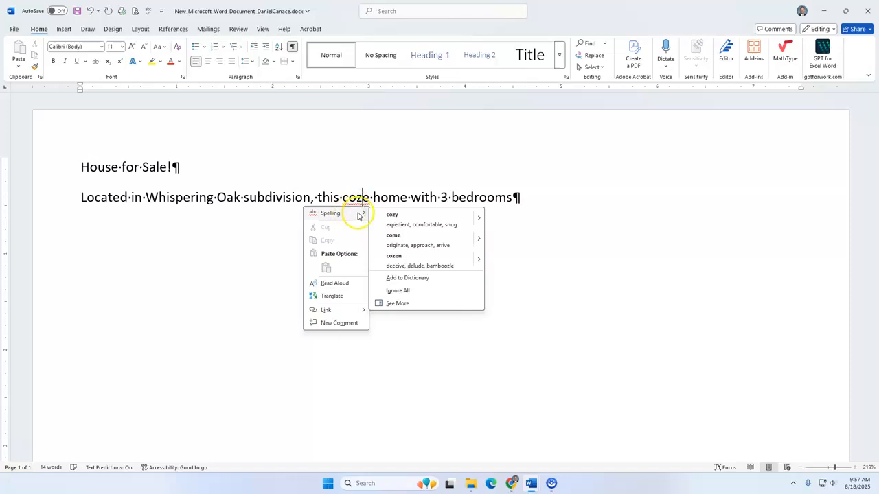
pyautogui.click(424, 218)
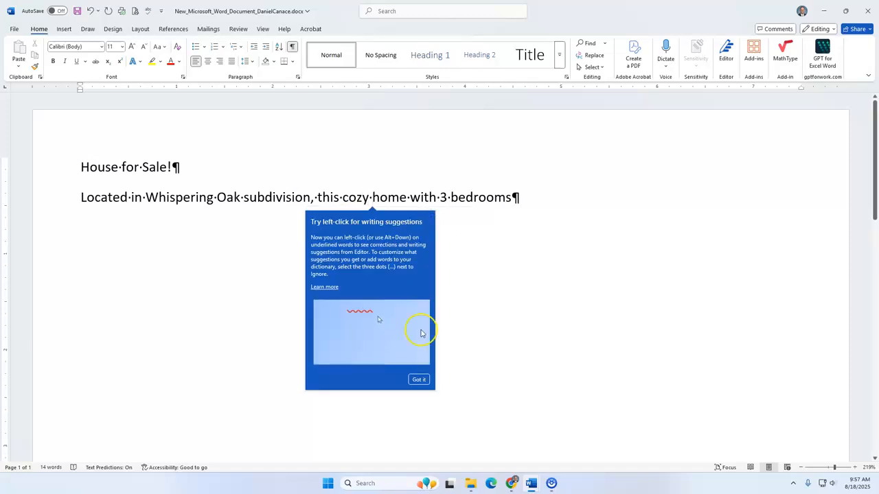
pyautogui.click(419, 381)
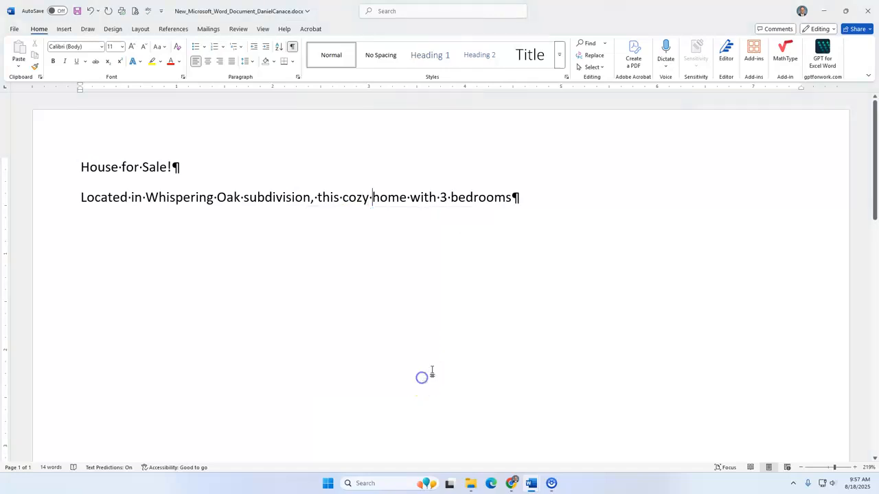
pyautogui.click(518, 198)
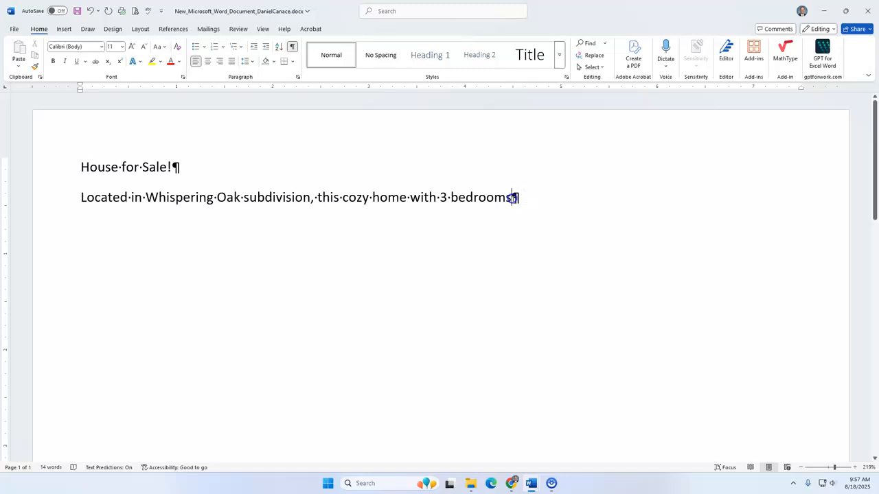
pyautogui.click(292, 48)
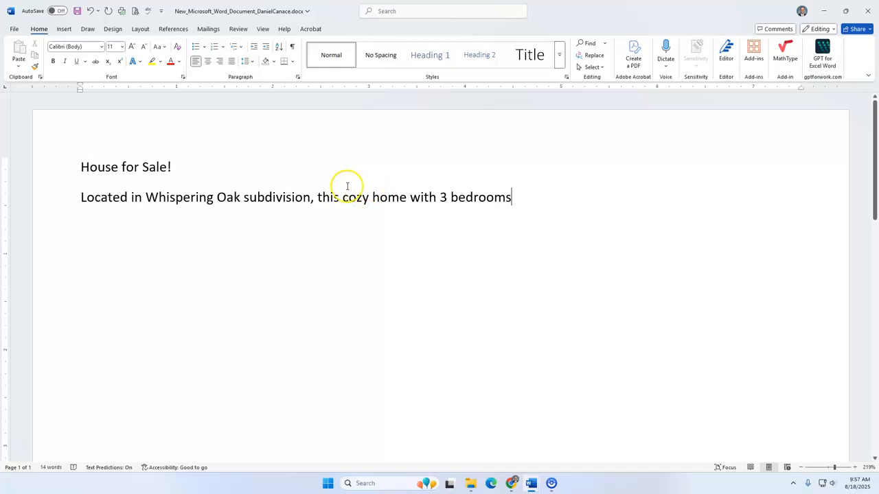
# - Continue the description after "3 bedrooms" with "and 2.5 bathrooms provides a warm", accepting the text prediction for "bathrooms"
pyautogui.click(505, 203)
pyautogui.write('and ')
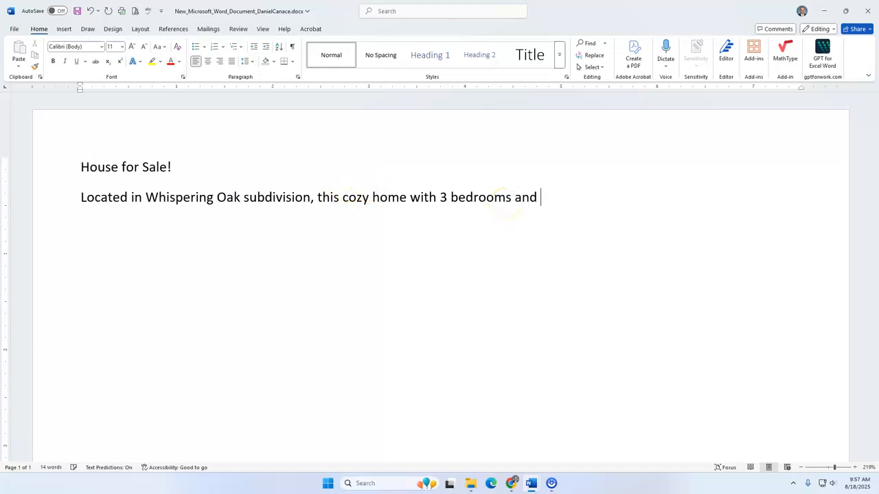
pyautogui.write('2.5 bat')
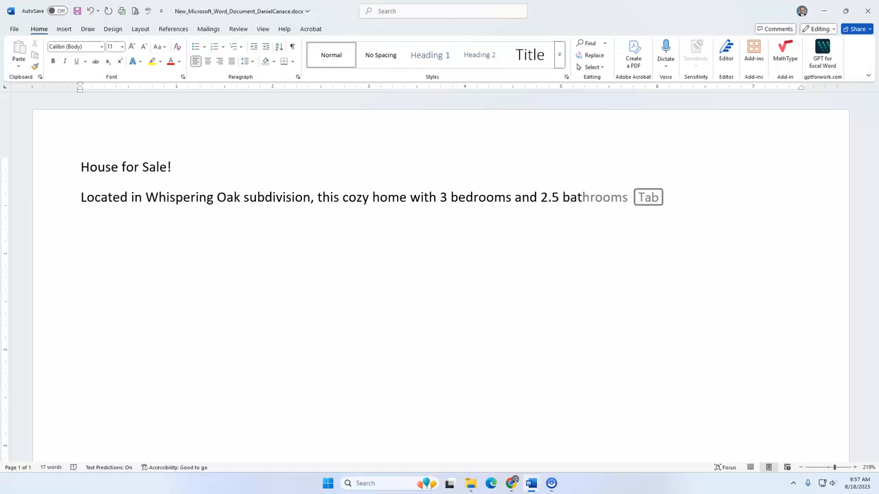
pyautogui.press('Tab')
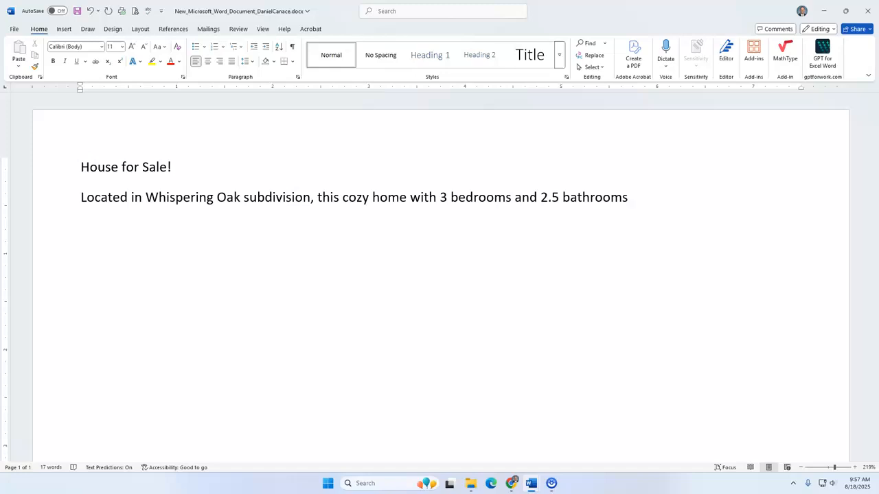
pyautogui.write('provides a warm')
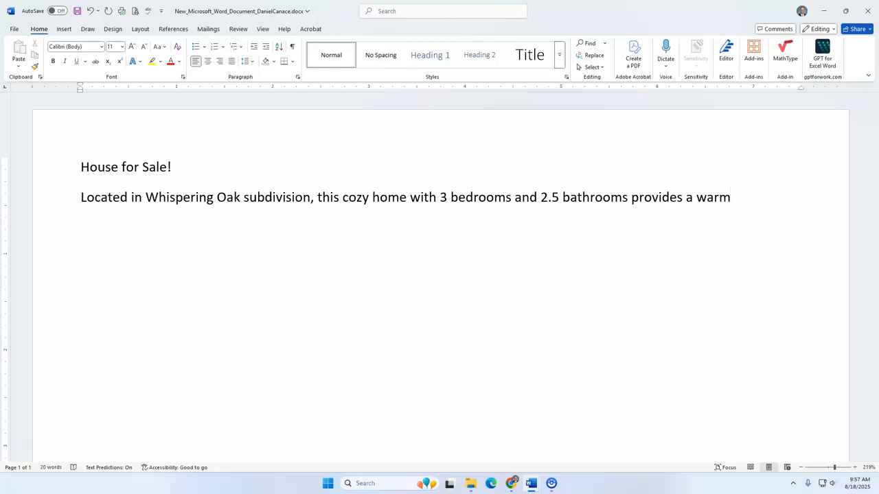
pyautogui.write(', welcoming')
# - Extend the description sentence with ", welcoming feeling throughout"
pyautogui.press('BackSpace')
pyautogui.write('g')
pyautogui.press('BackSpace')
pyautogui.write('g')
pyautogui.press('BackSpace')
pyautogui.write('g')
pyautogui.press('BackSpace')
pyautogui.write('g feeling')
pyautogui.write('throughout')
pyautogui.press('BackSpace')
# - End the first description sentence with a period and add the sentence "Listed at only $215,000."
pyautogui.write('. Listed at only ')
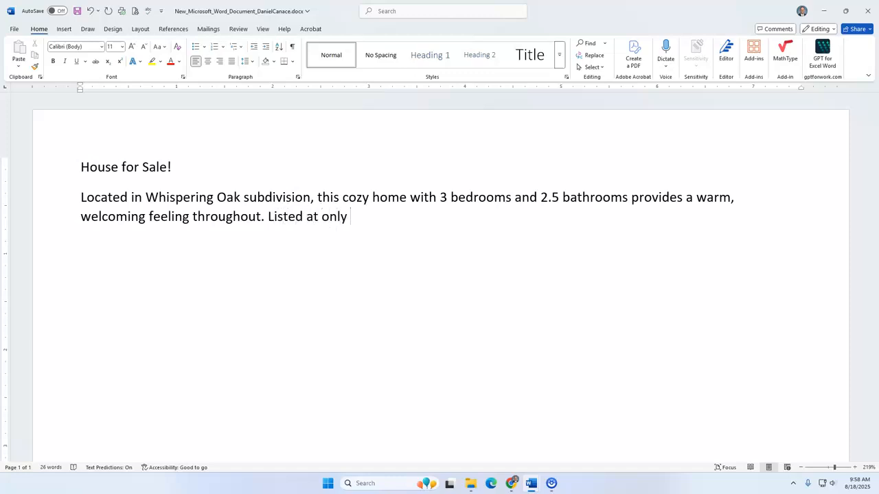
pyautogui.write('$215,000.')
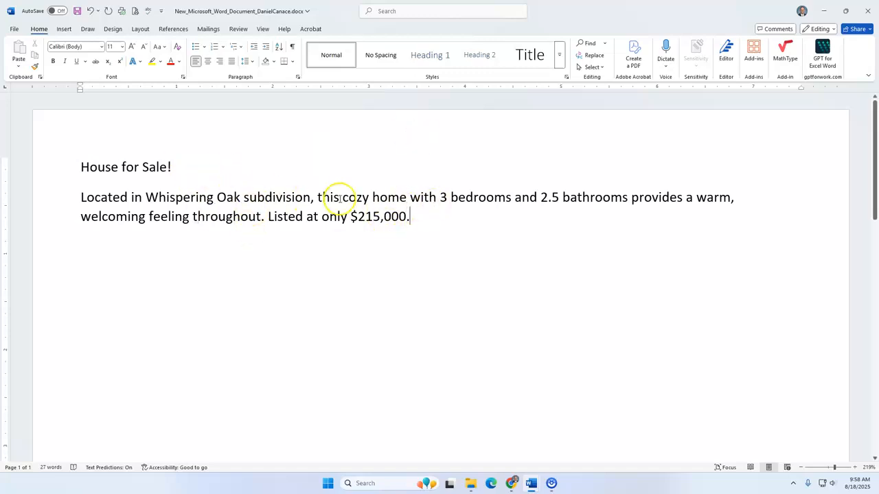
# - Review the description's punctuation, subdivision name, bathroom number and listing price
pyautogui.click(314, 199)
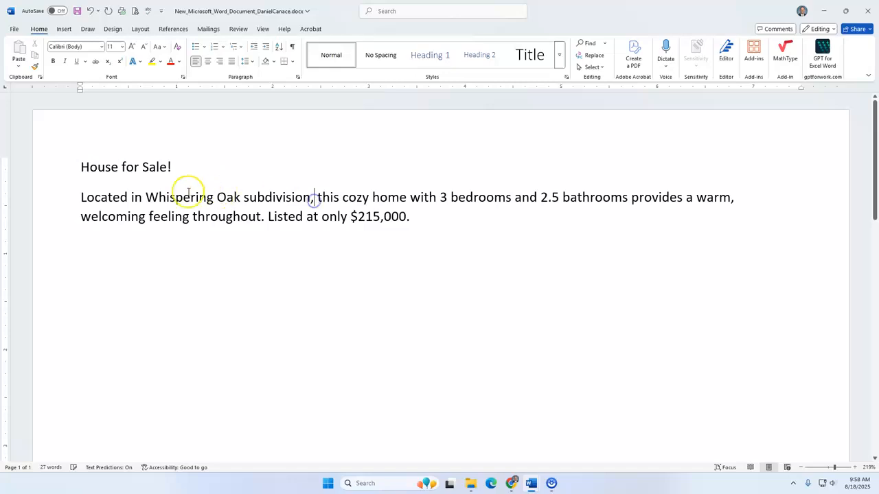
pyautogui.moveTo(145, 198); pyautogui.dragTo(265, 198)
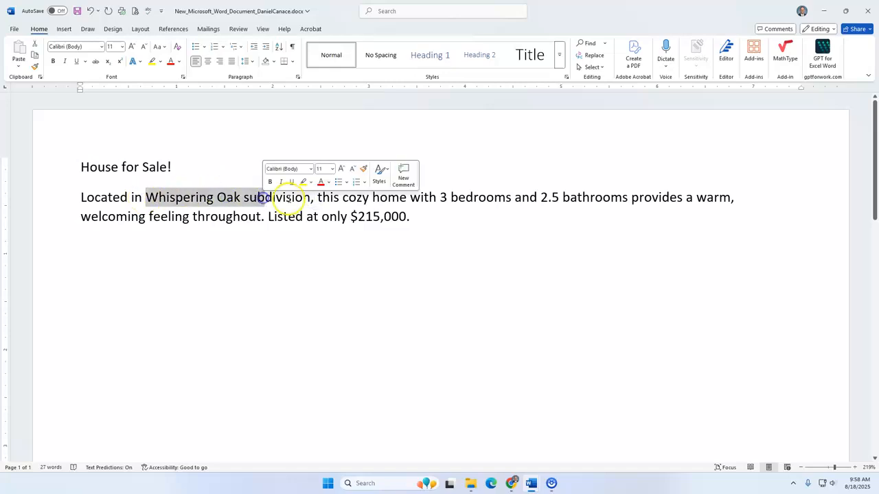
pyautogui.click(309, 200)
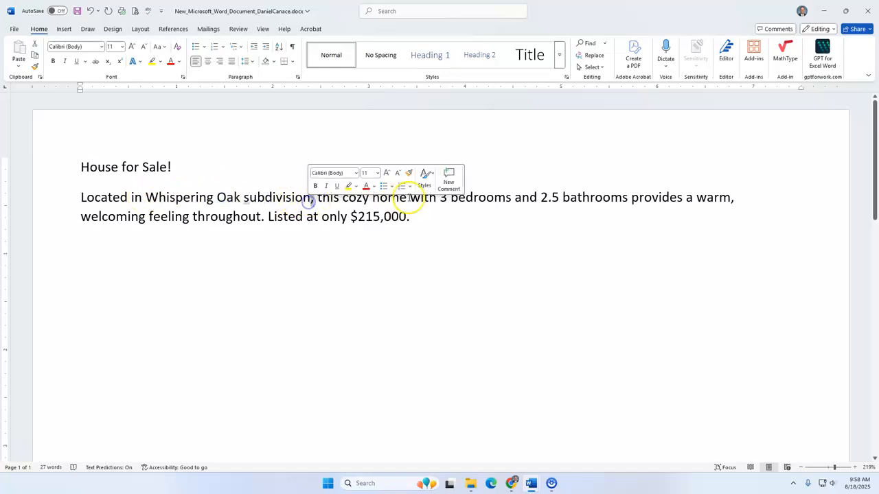
pyautogui.moveTo(553, 200); pyautogui.dragTo(549, 200)
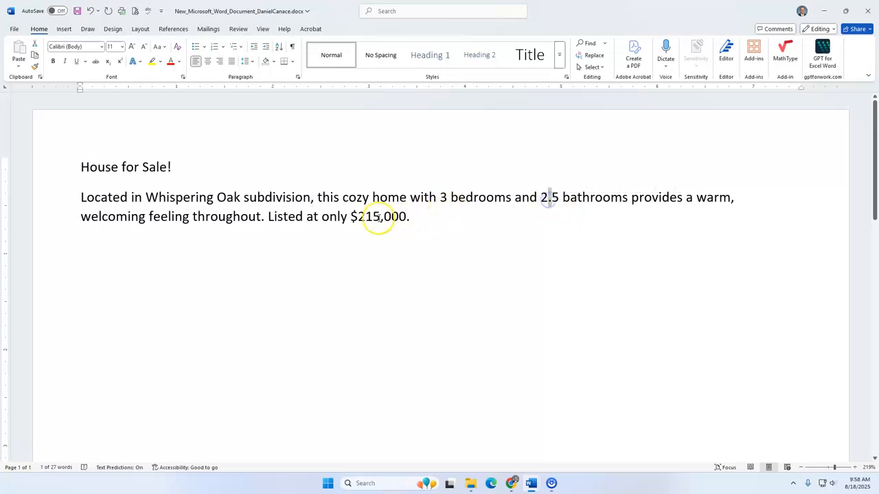
pyautogui.moveTo(263, 217); pyautogui.dragTo(263, 218)
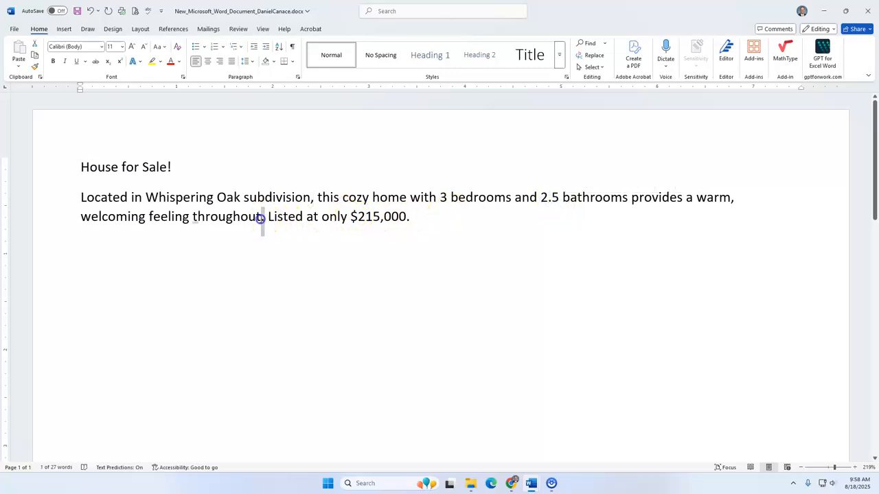
pyautogui.click(363, 217)
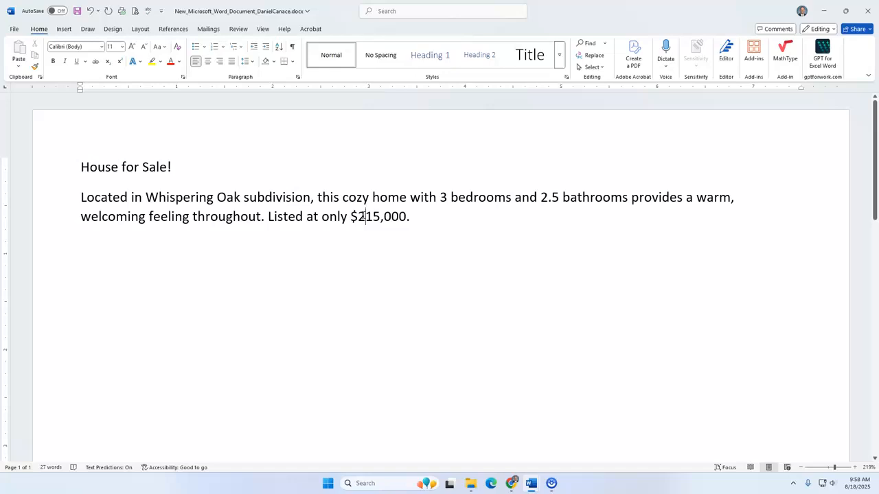
pyautogui.moveTo(349, 218); pyautogui.dragTo(412, 218)
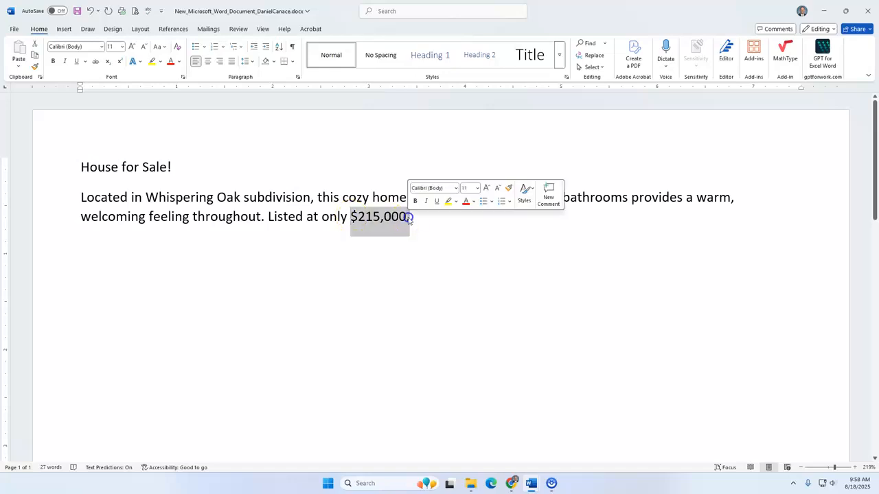
# - Add the heading "Features:" in a new paragraph below the description and start an empty line beneath it
pyautogui.click(446, 221)
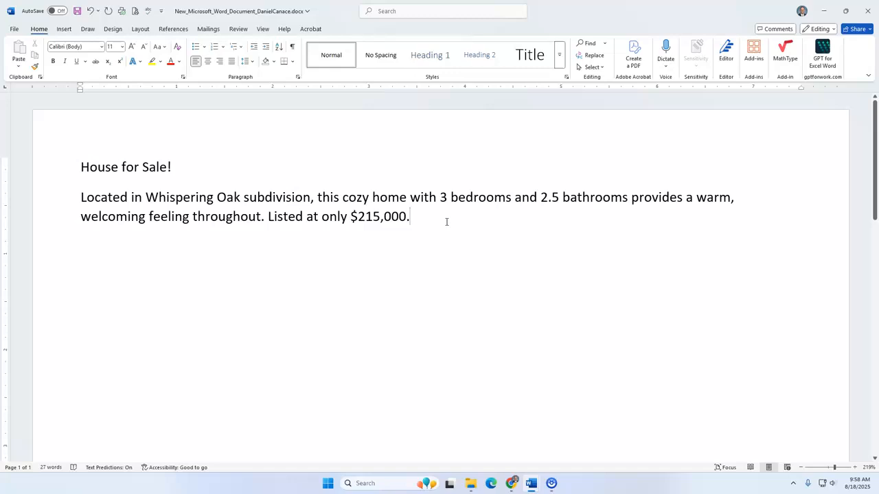
pyautogui.press('Return')
pyautogui.write('Fe')
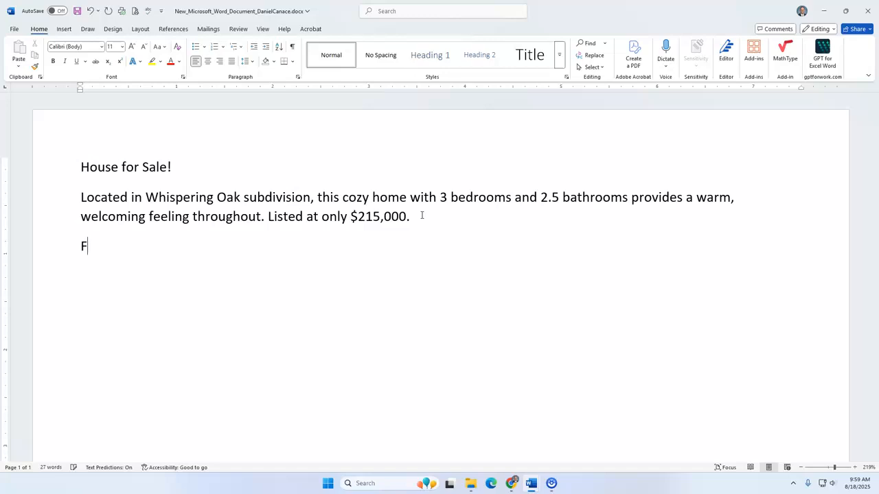
pyautogui.write('atures')
pyautogui.write(':')
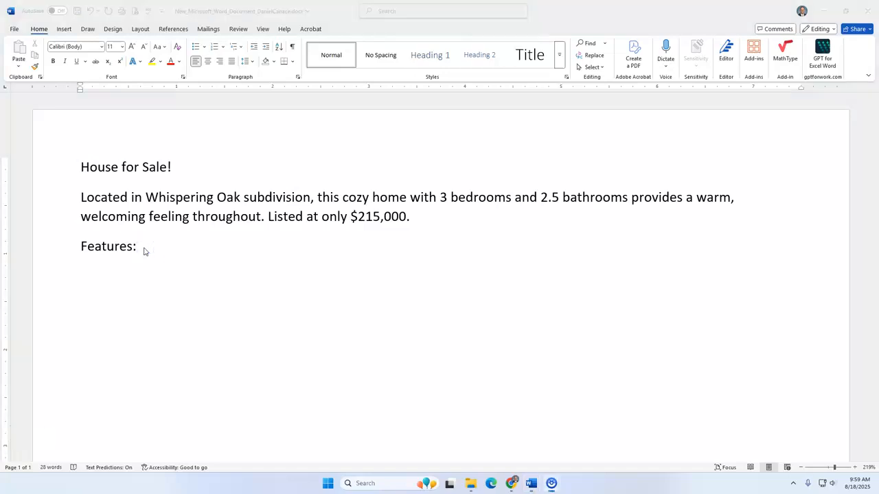
pyautogui.click(144, 252)
pyautogui.press('Return')
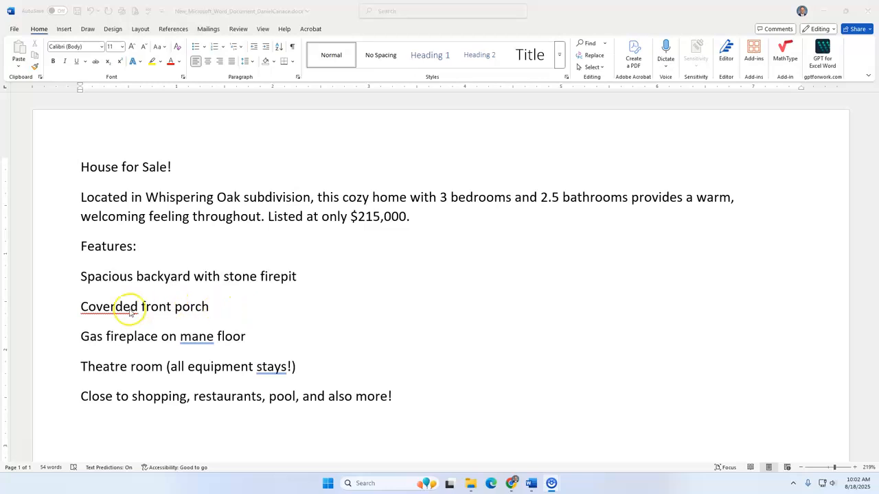
pyautogui.click(98, 274)
pyautogui.click(78, 245)
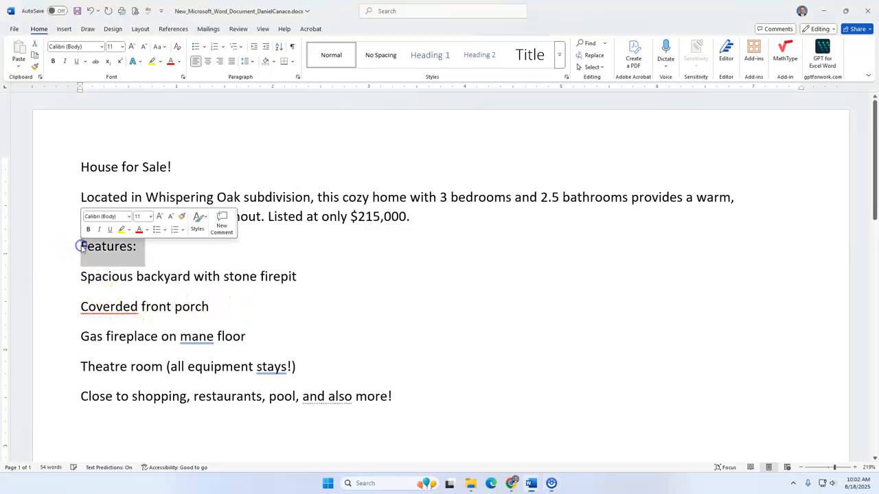
pyautogui.moveTo(83, 274); pyautogui.dragTo(430, 392)
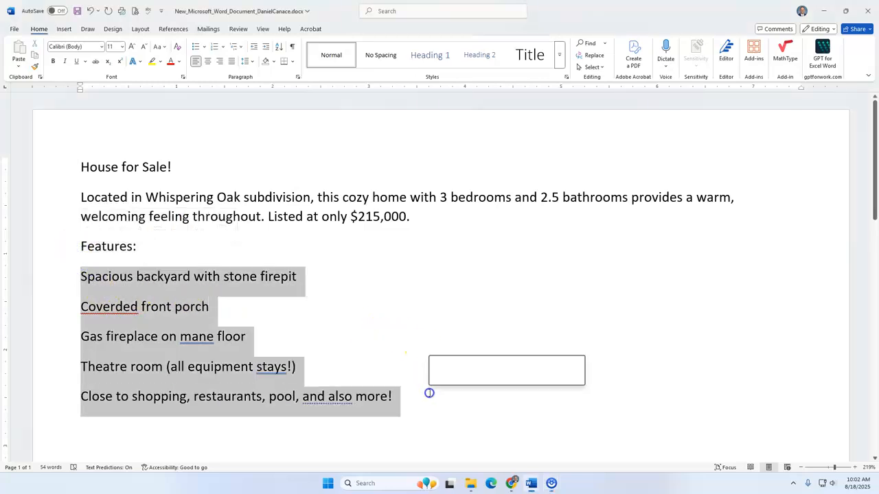
pyautogui.click(313, 338)
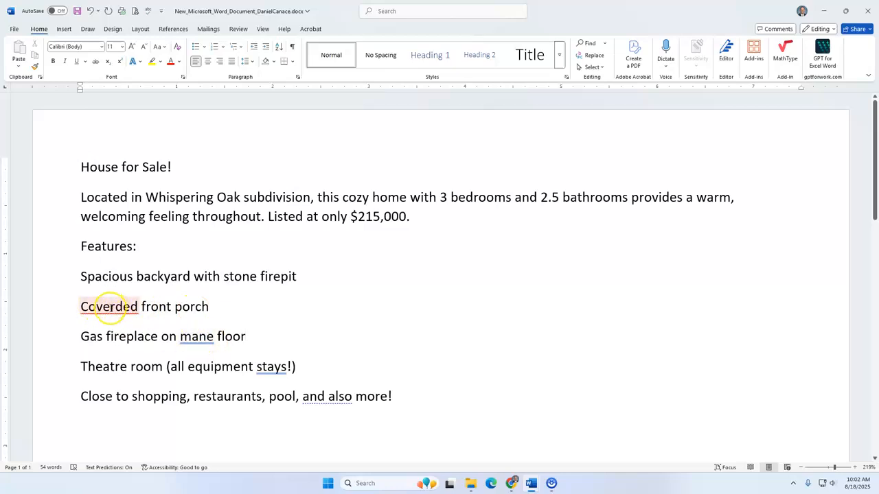
# - Accept the suggested corrections "Covered" for "Coverded" and "main" for "mane" in the feature lines
pyautogui.rightClick(110, 307)
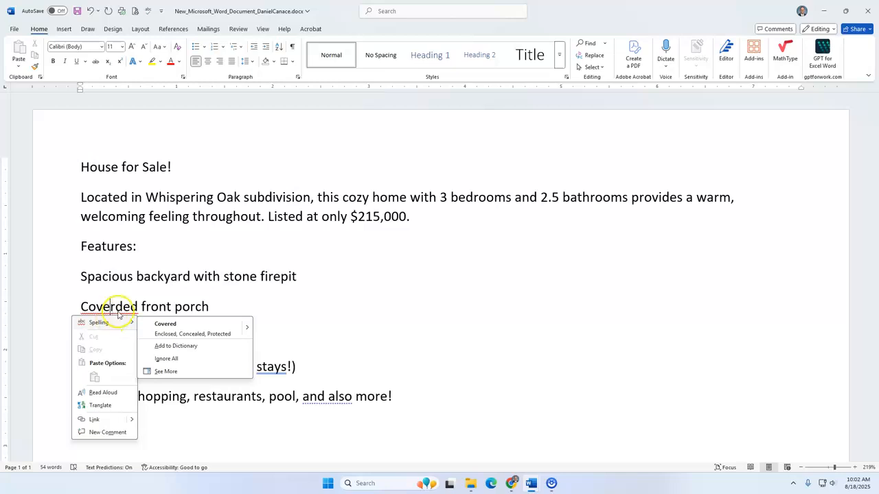
pyautogui.click(206, 329)
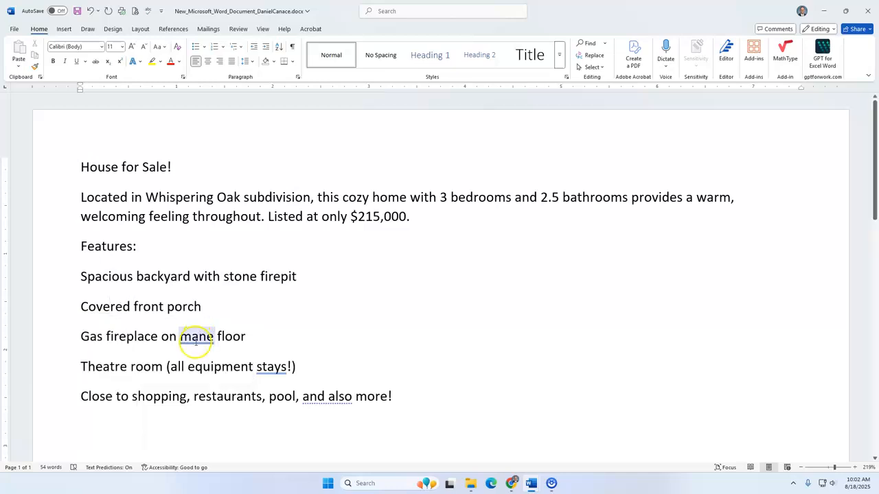
pyautogui.rightClick(206, 337)
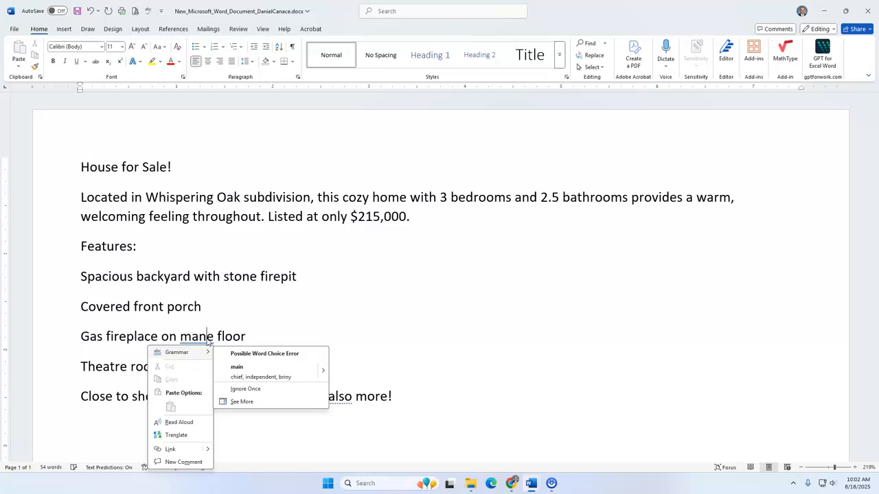
pyautogui.click(267, 377)
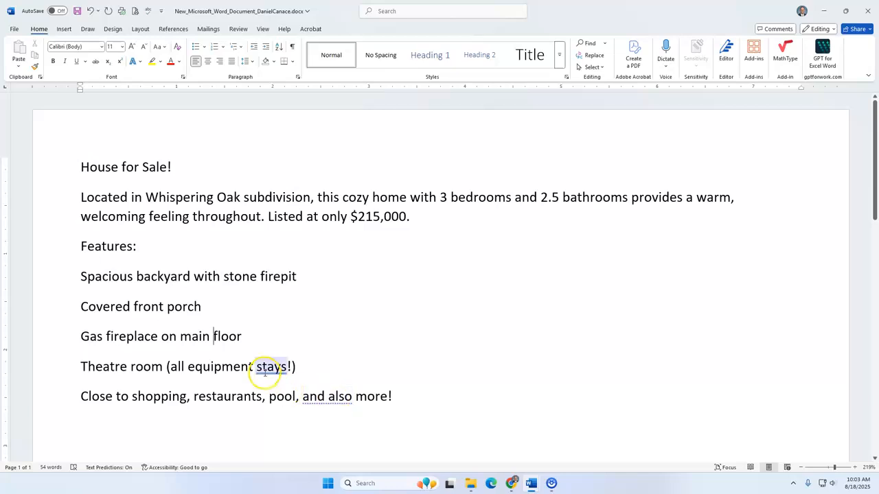
# - Ignore the grammar flag on "stays" once, and accept the concise suggestion "and" for "and also" in the last feature line
pyautogui.rightClick(263, 372)
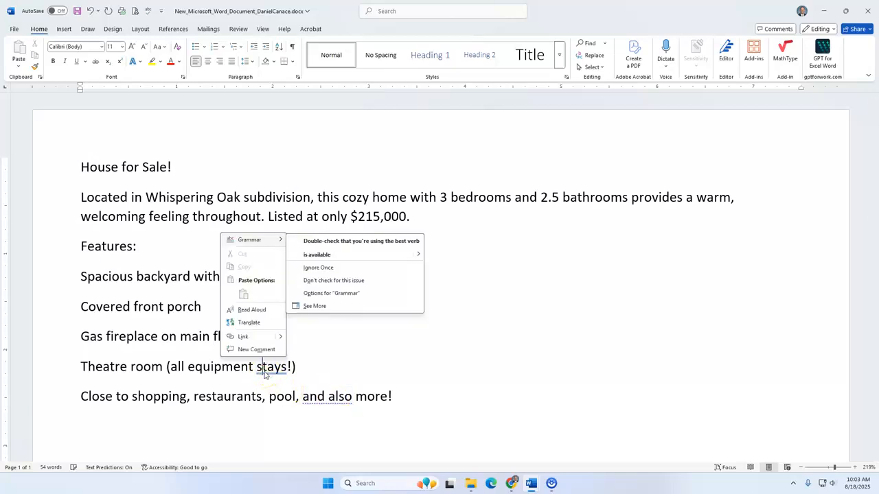
pyautogui.click(329, 269)
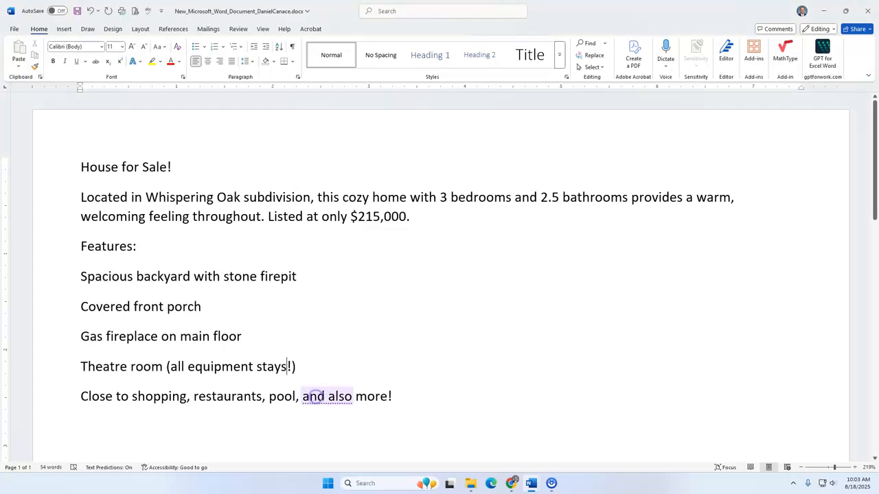
pyautogui.rightClick(327, 397)
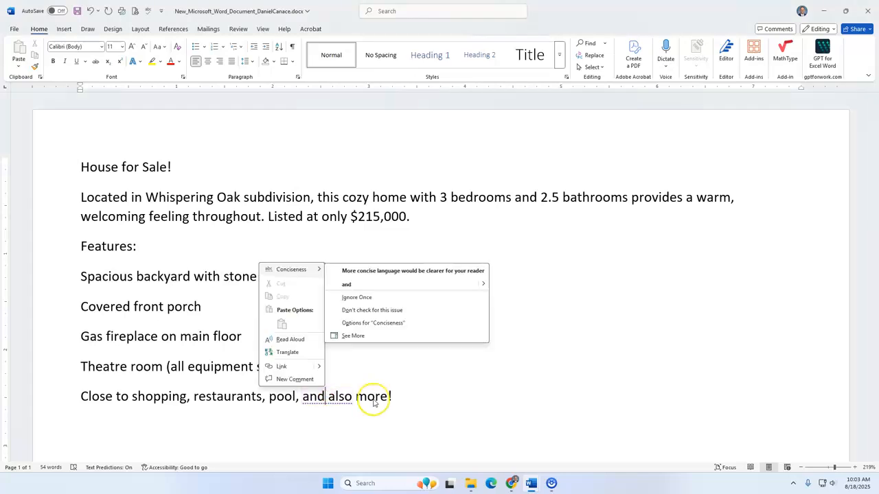
pyautogui.click(376, 285)
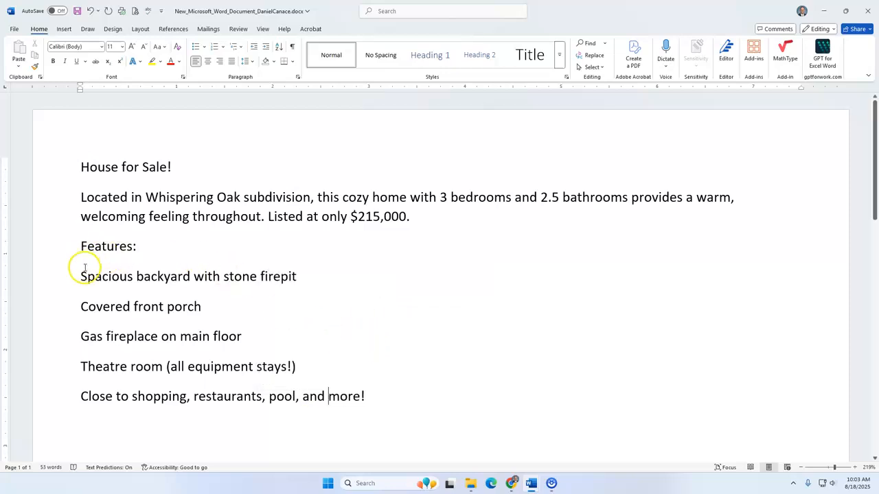
# - Select the five feature lines from "Spacious backyard with stone firepit" through "Close to shopping, restaurants, pool, and more!"
pyautogui.moveTo(81, 275)
pyautogui.mouseDown()
pyautogui.moveTo(182, 288)
pyautogui.moveTo(369, 377)
pyautogui.moveTo(380, 391)
pyautogui.moveTo(370, 397)
pyautogui.moveTo(212, 348)
pyautogui.moveTo(77, 269)
pyautogui.mouseUp()
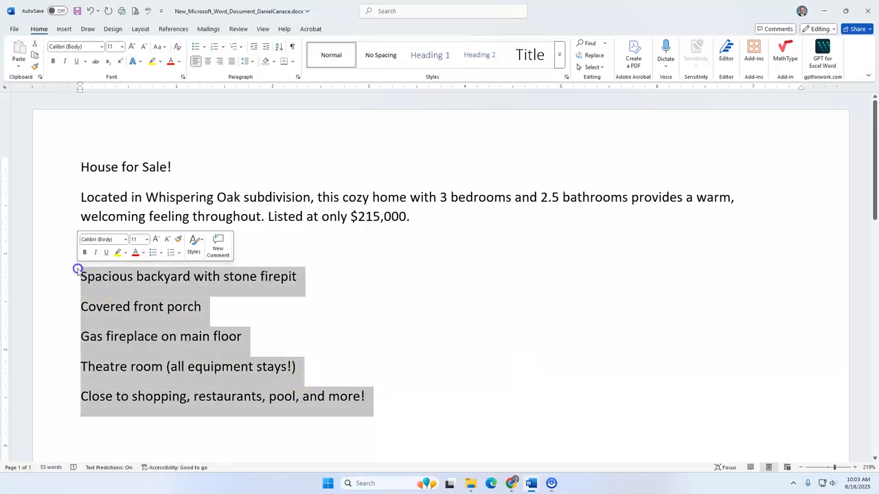